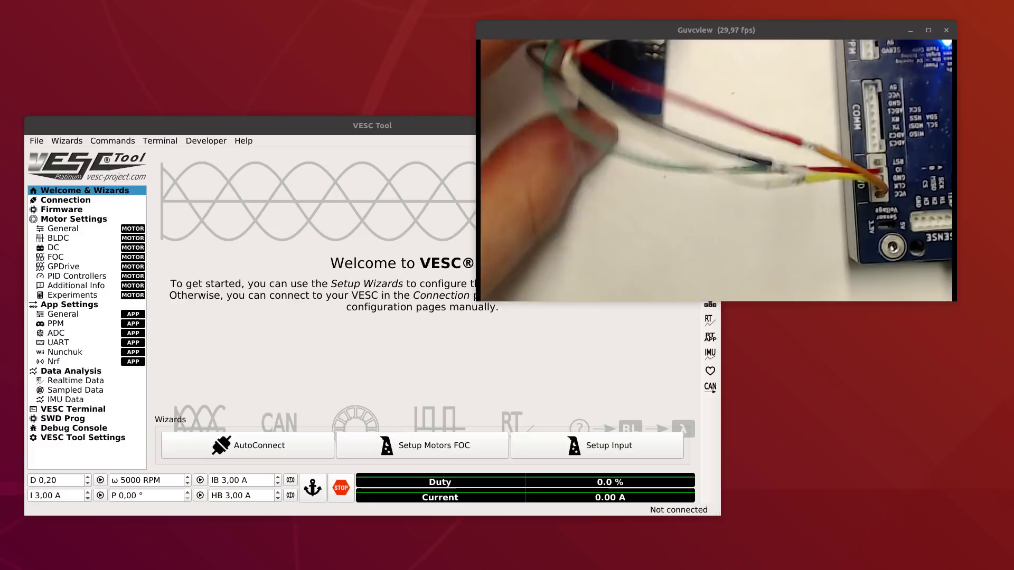
Step: Enlarge the Guvcview feed of the wired board, then raise VESC Tool's welcome page
{"action": "left_click", "coordinate": [479, 304]}
{"action": "left_click", "coordinate": [609, 81]}
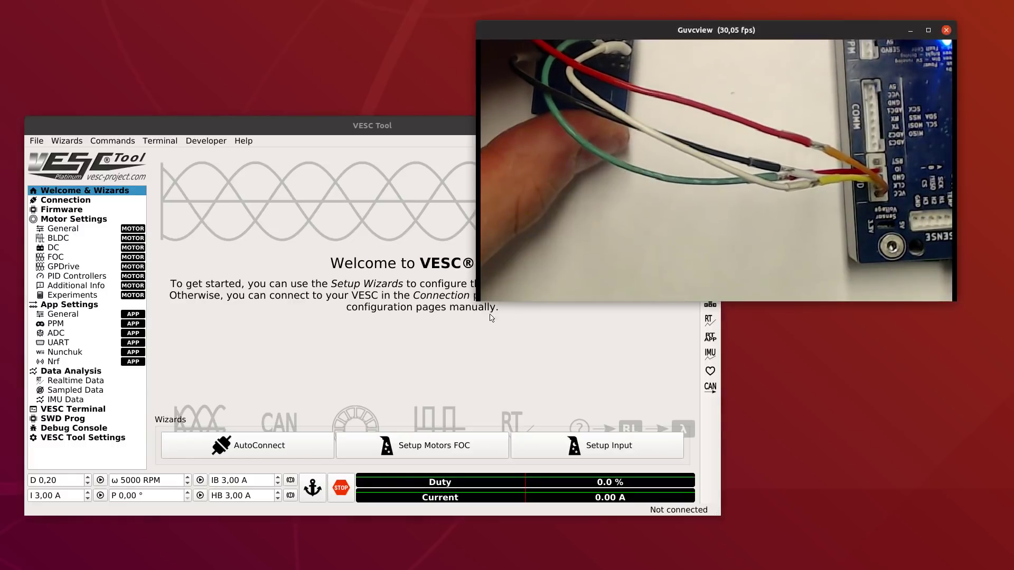
{"action": "left_click_drag", "start_coordinate": [477, 301], "coordinate": [337, 363]}
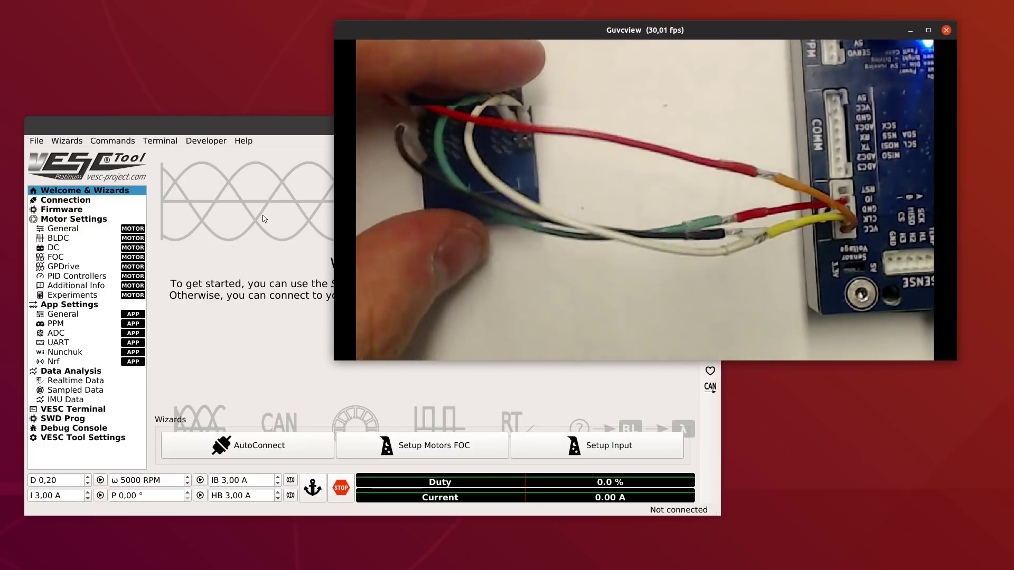
{"action": "left_click", "coordinate": [264, 218]}
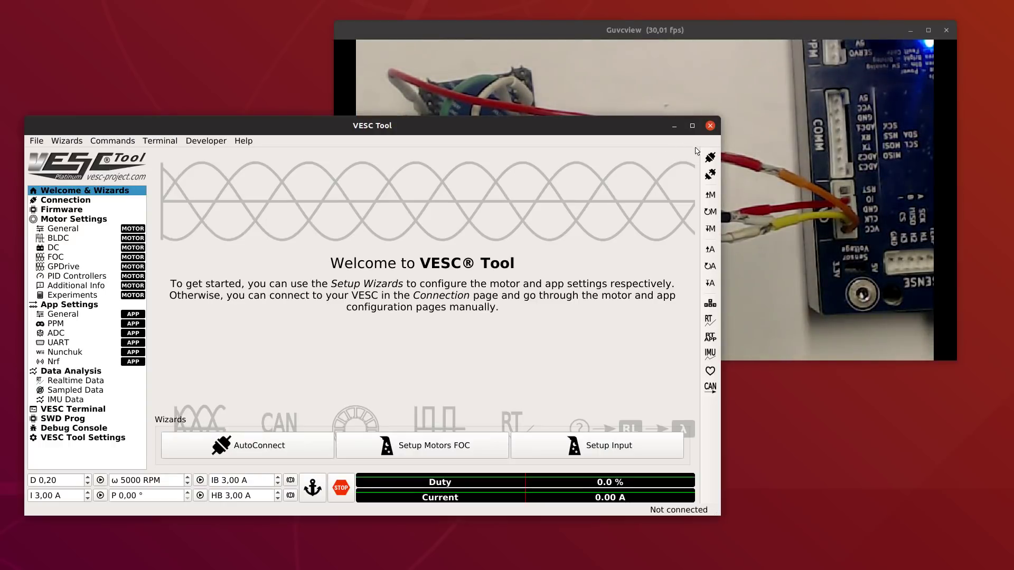
Step: Connect to the VESC on ttyACM0 and attach over SWD to the NRF51822 256K/32K target
{"action": "left_click", "coordinate": [710, 158]}
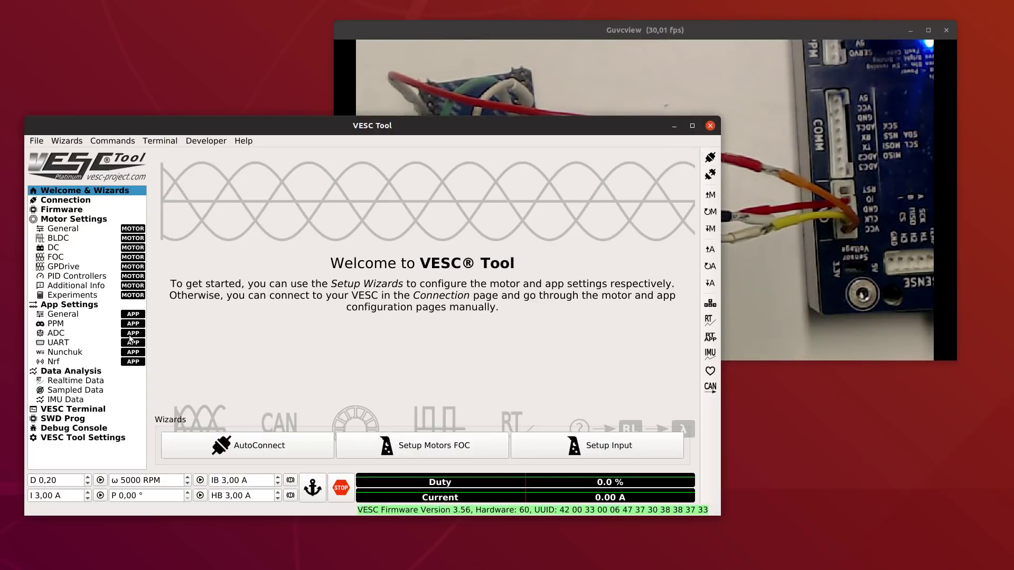
{"action": "left_click", "coordinate": [91, 420]}
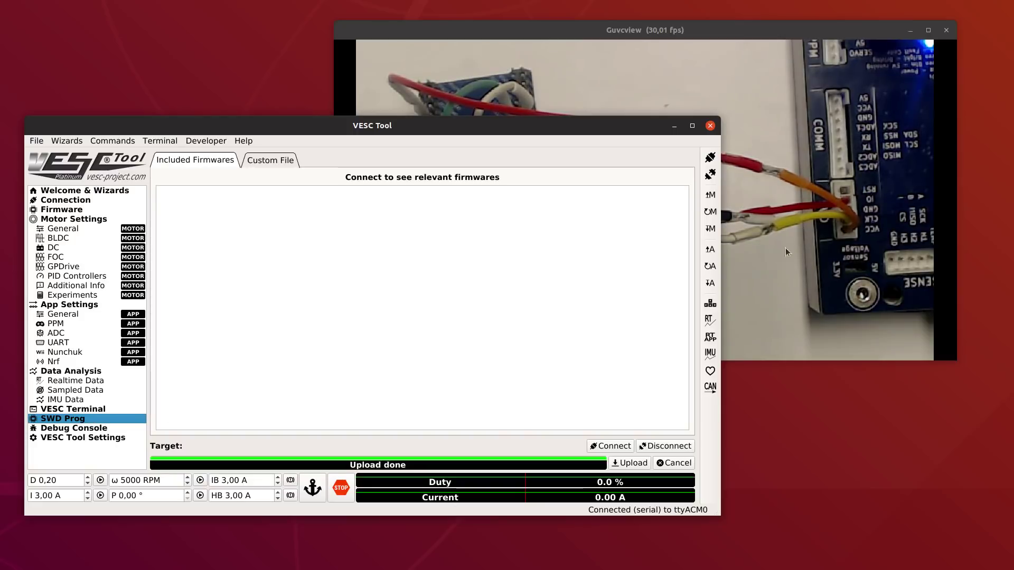
{"action": "left_click", "coordinate": [595, 446]}
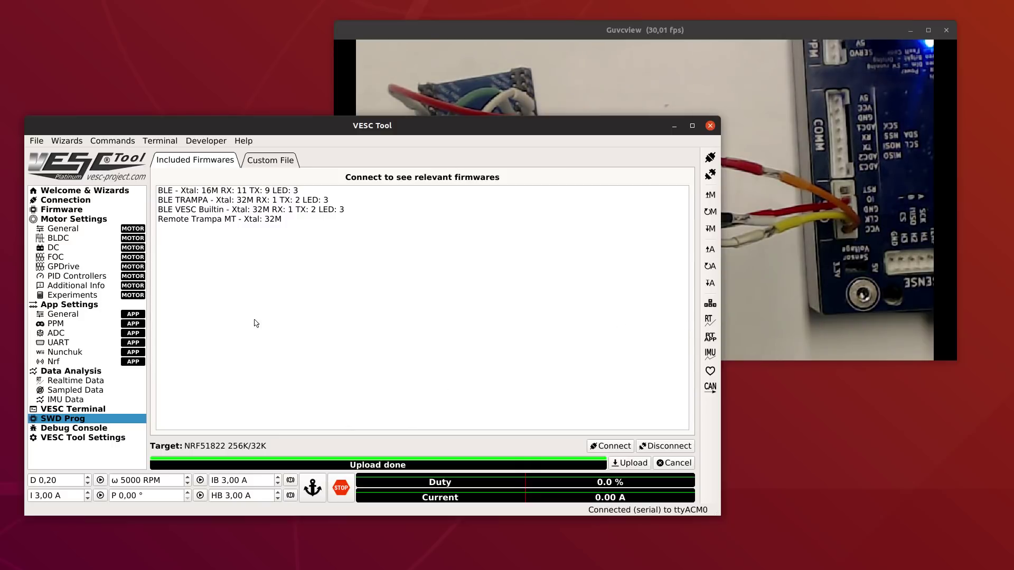
Step: Flash 'BLE - Xtal: 16M RX: 11 TX: 9 LED: 3' onto the NRF51822, then disconnect SWD
{"action": "left_click", "coordinate": [443, 62]}
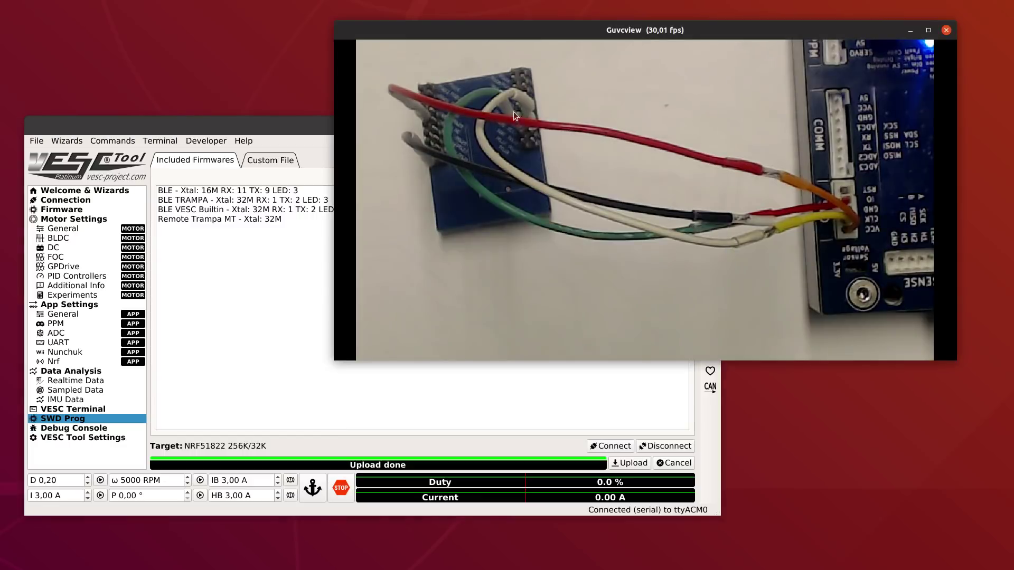
{"action": "left_click", "coordinate": [268, 280]}
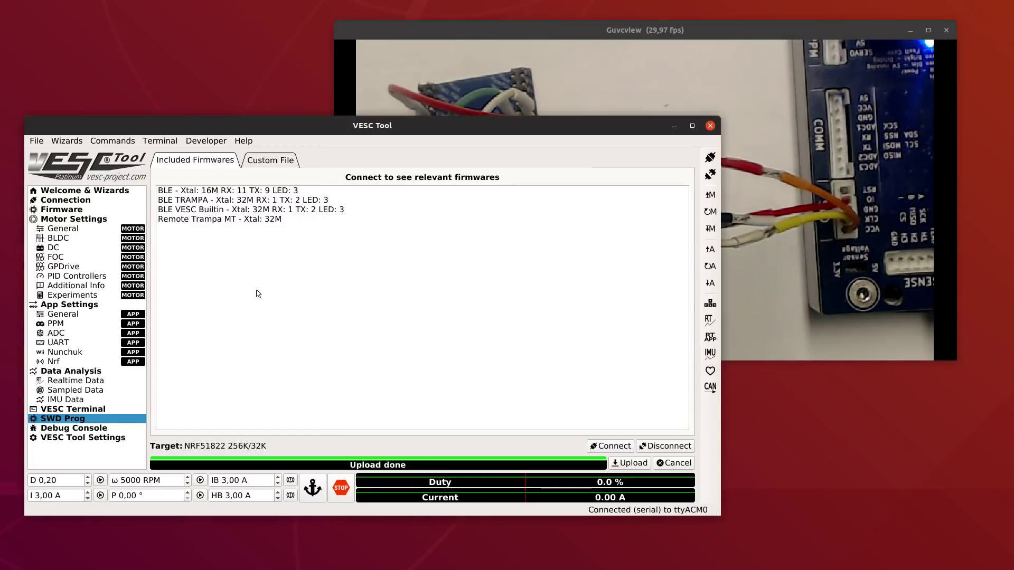
{"action": "left_click", "coordinate": [202, 190]}
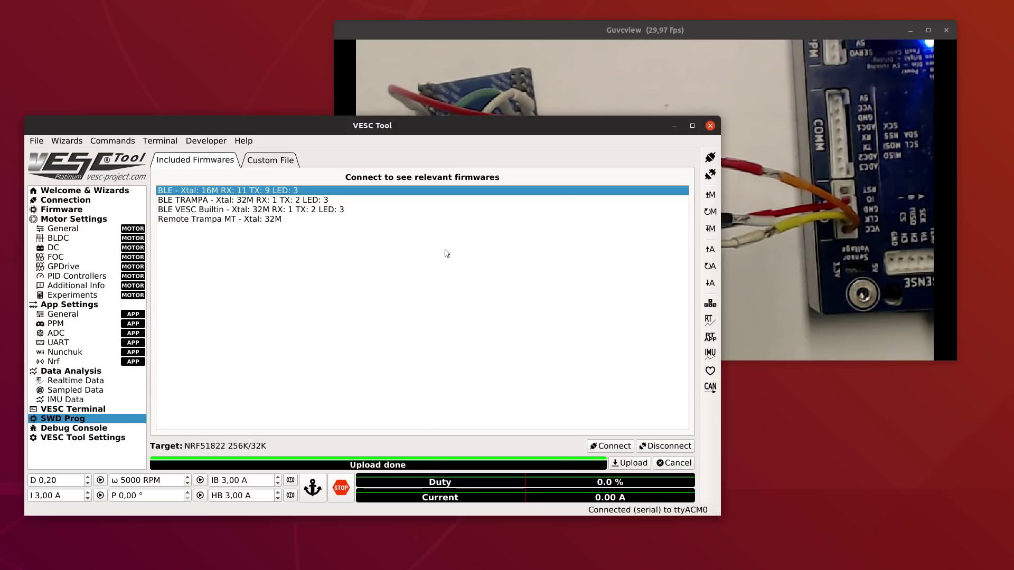
{"action": "left_click", "coordinate": [628, 463]}
{"action": "left_click", "coordinate": [670, 446]}
{"action": "left_click", "coordinate": [515, 94]}
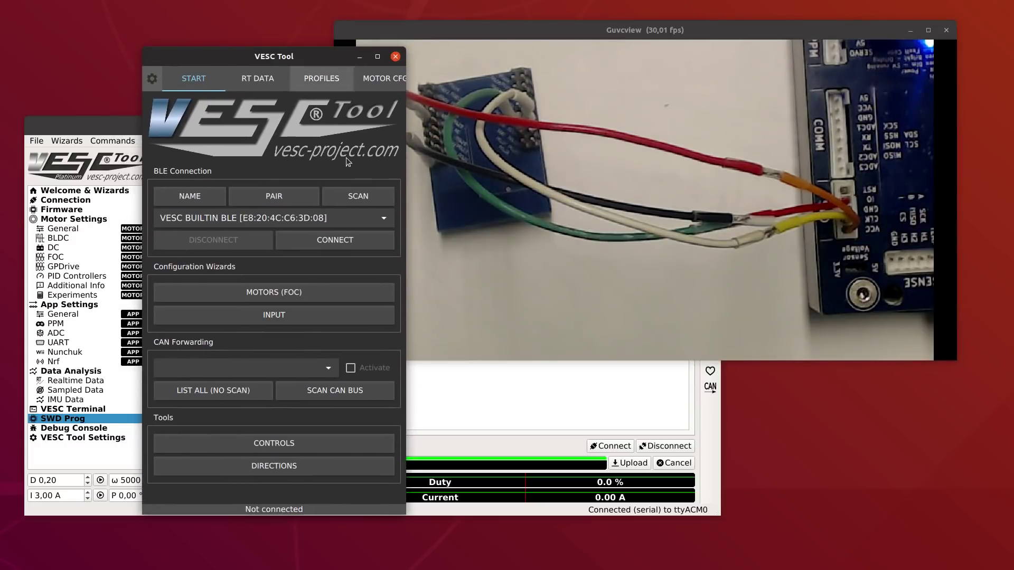
Step: Scan and connect to VESC BLE UART, dismiss the firmware-read error, and close the mobile app
{"action": "left_click", "coordinate": [376, 201]}
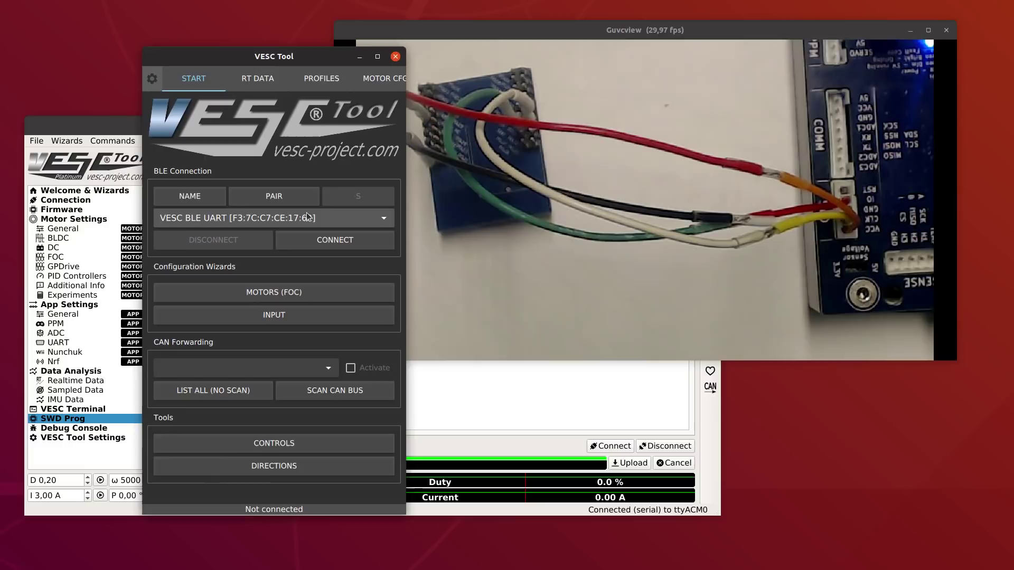
{"action": "left_click", "coordinate": [332, 241]}
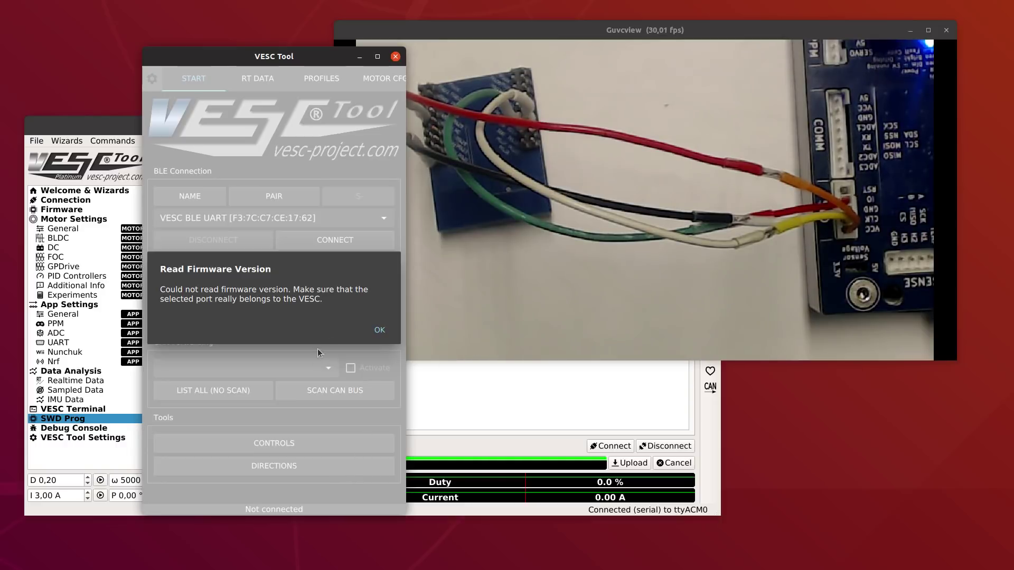
{"action": "left_click", "coordinate": [379, 330]}
{"action": "left_click_drag", "start_coordinate": [300, 60], "coordinate": [24, 9]}
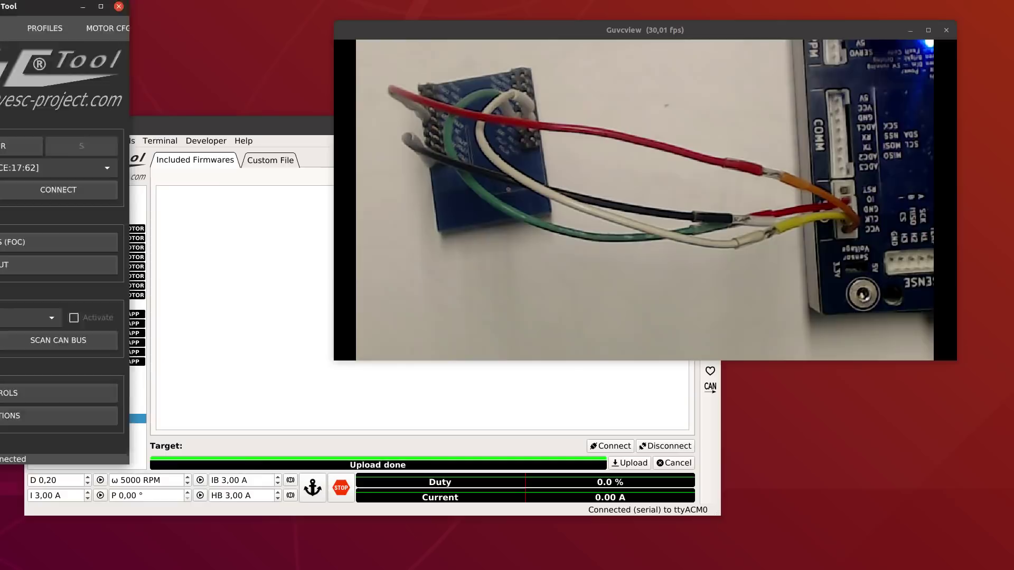
{"action": "key", "text": "alt+F4"}
Step: Reconnect SWD to the NRF51822 target from VESC Tool's SWD Prog page, then raise the camera feed
{"action": "left_click", "coordinate": [226, 228]}
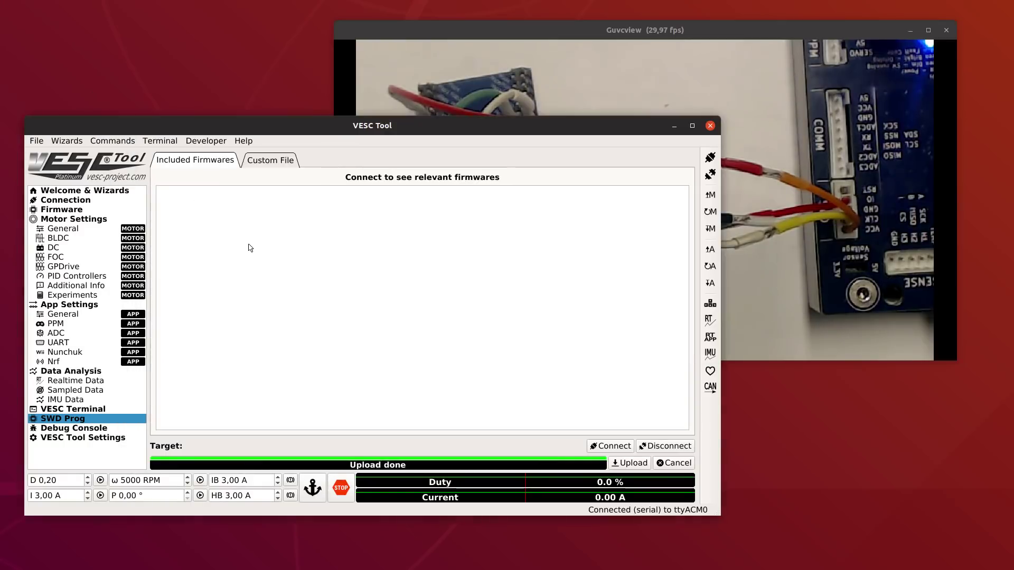
{"action": "left_click", "coordinate": [592, 445]}
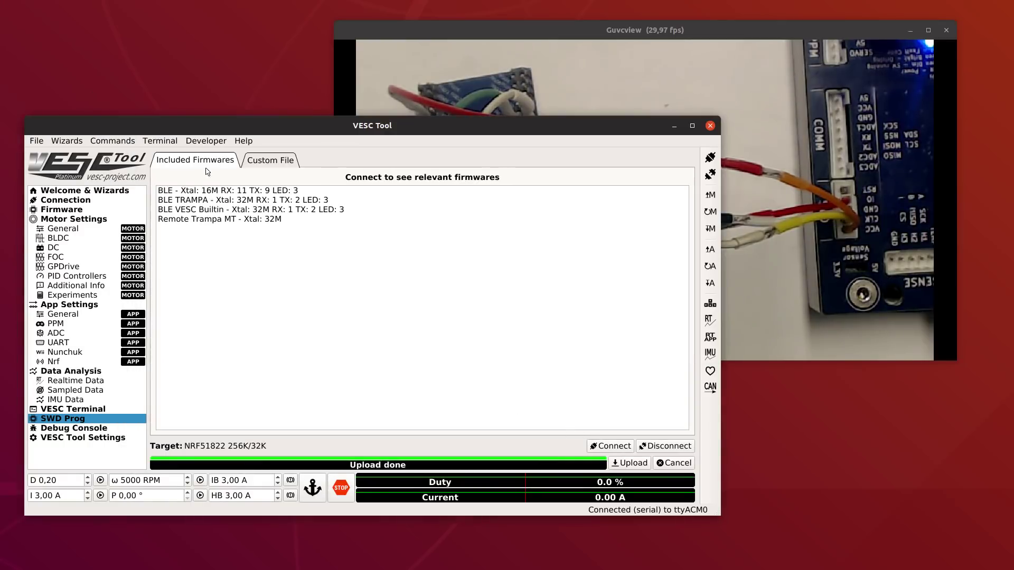
{"action": "left_click", "coordinate": [505, 46]}
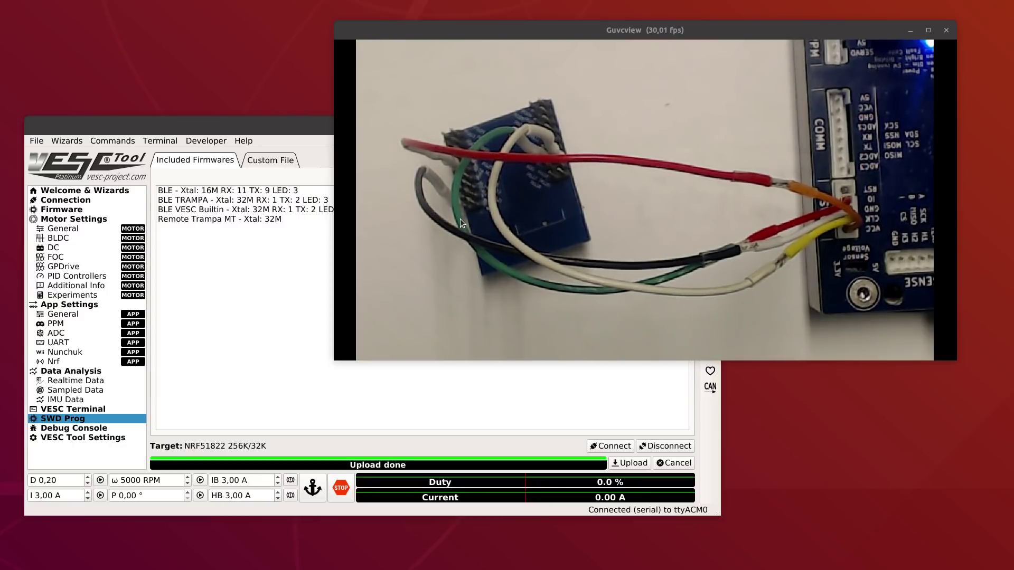
Step: Raise VESC Tool's SWD page with the four BLE firmwares above the camera feed
{"action": "left_click", "coordinate": [257, 358]}
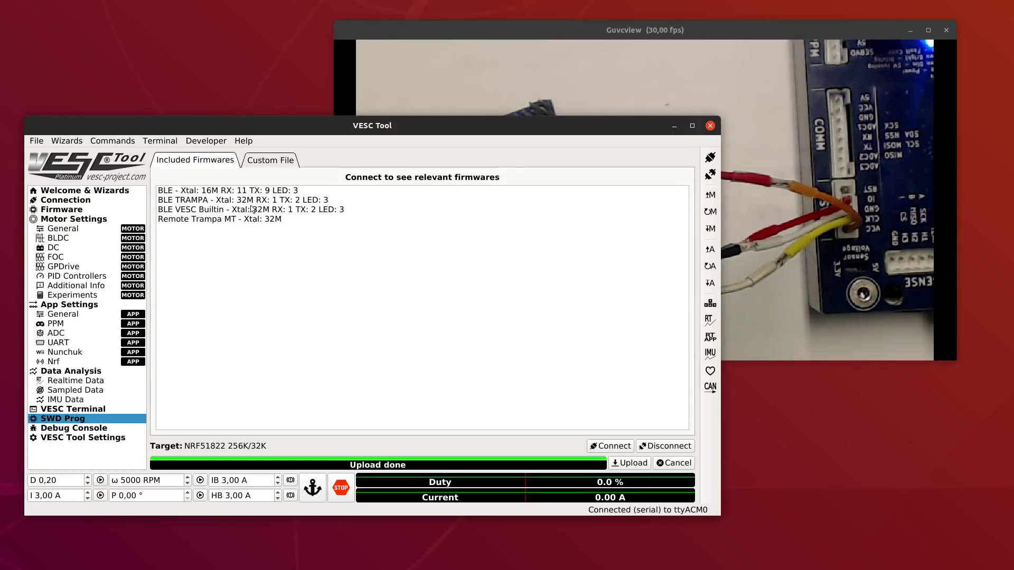
Step: Check the Custom File tab, return to Included Firmwares, and disconnect from the NRF51822
{"action": "left_click", "coordinate": [266, 162]}
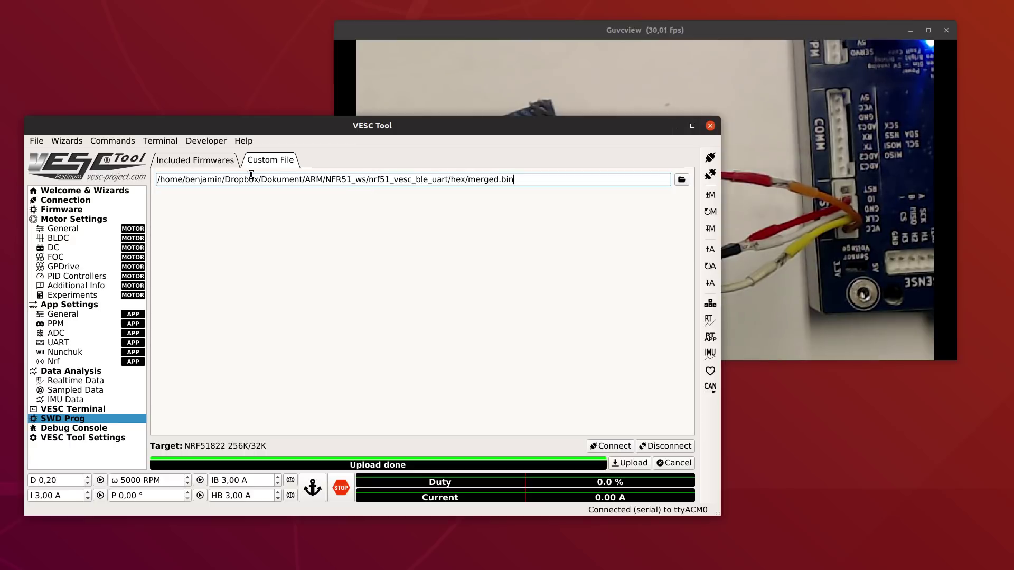
{"action": "left_click", "coordinate": [222, 166]}
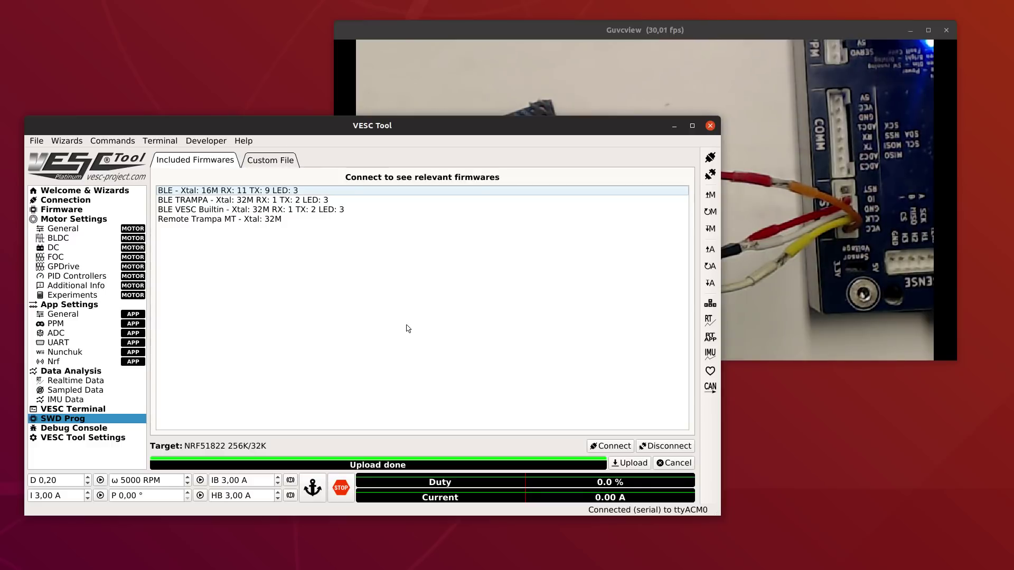
{"action": "left_click", "coordinate": [660, 448]}
{"action": "left_click", "coordinate": [628, 98]}
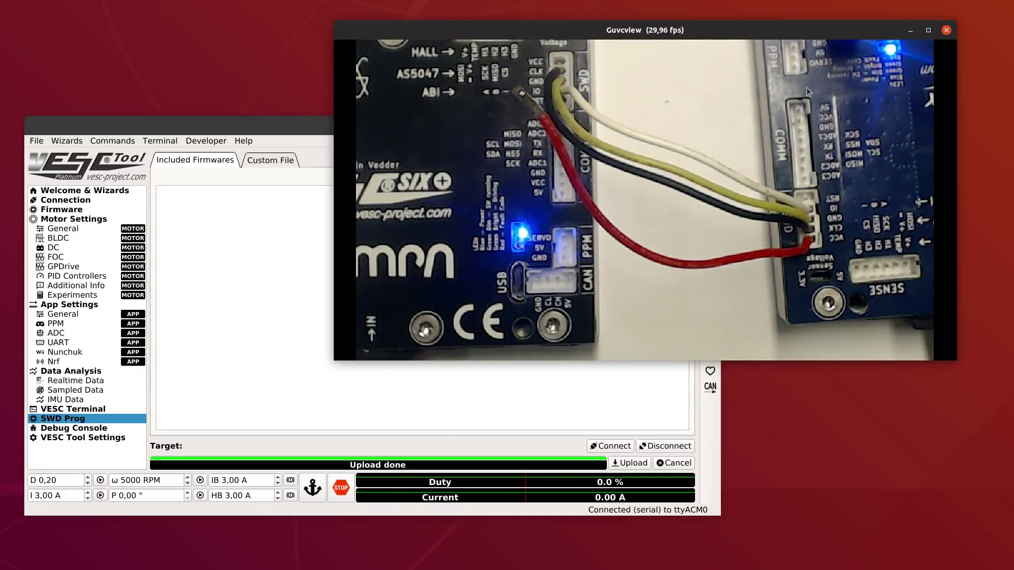
Step: Shrink the Guvcview window and connect SWD to the STM32F40x target in VESC Tool
{"action": "left_click_drag", "start_coordinate": [335, 21], "coordinate": [507, 36]}
{"action": "left_click", "coordinate": [245, 243]}
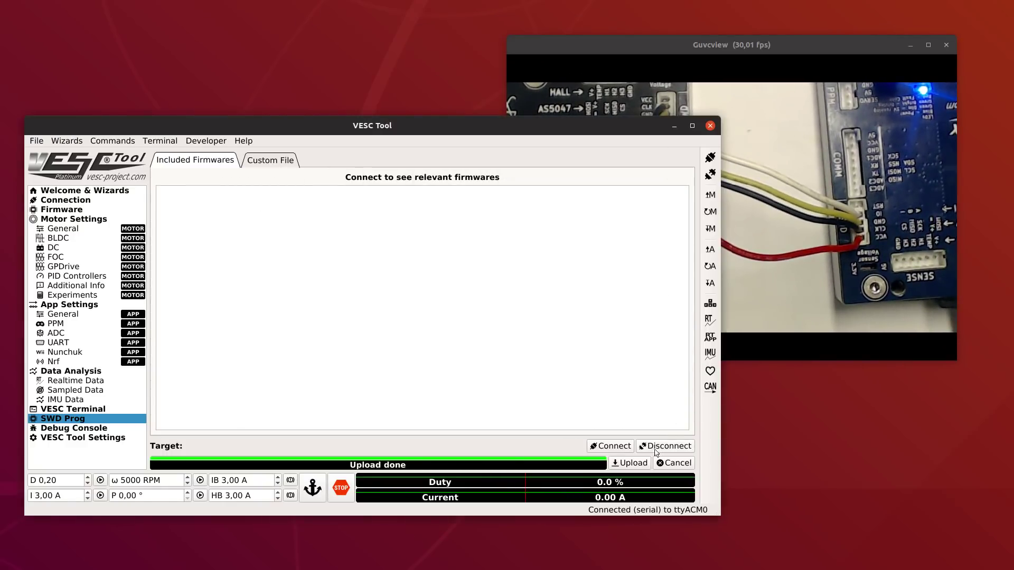
{"action": "left_click", "coordinate": [623, 450]}
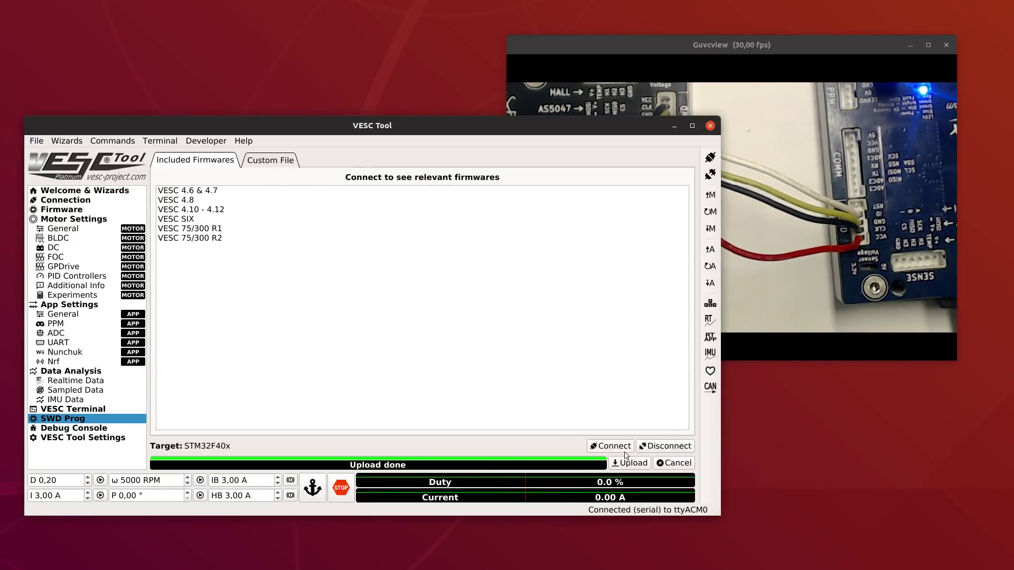
Step: Flash the VESC SIX firmware onto the STM32 over SWD, then disconnect the target
{"action": "left_click", "coordinate": [214, 220]}
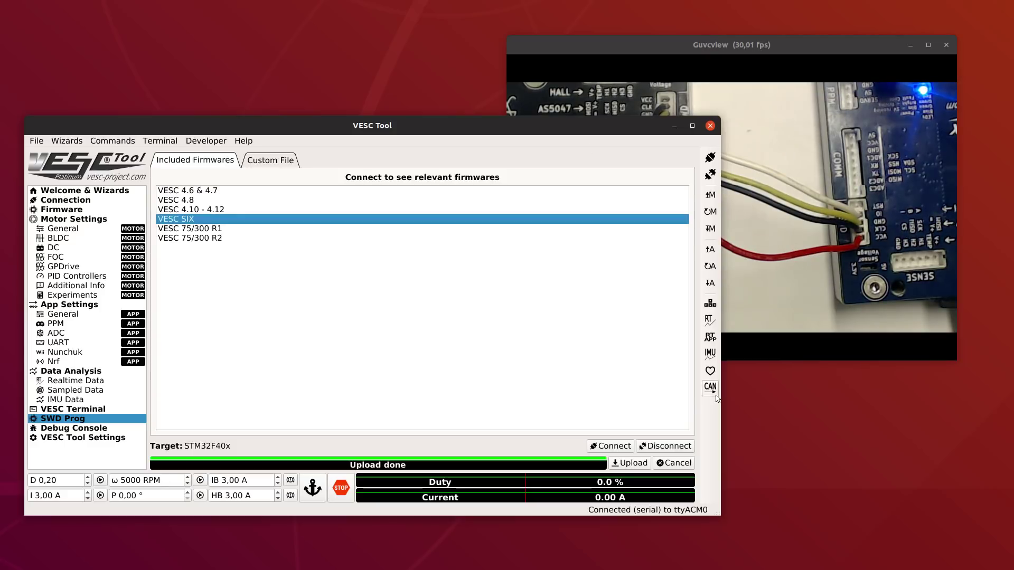
{"action": "left_click", "coordinate": [637, 467]}
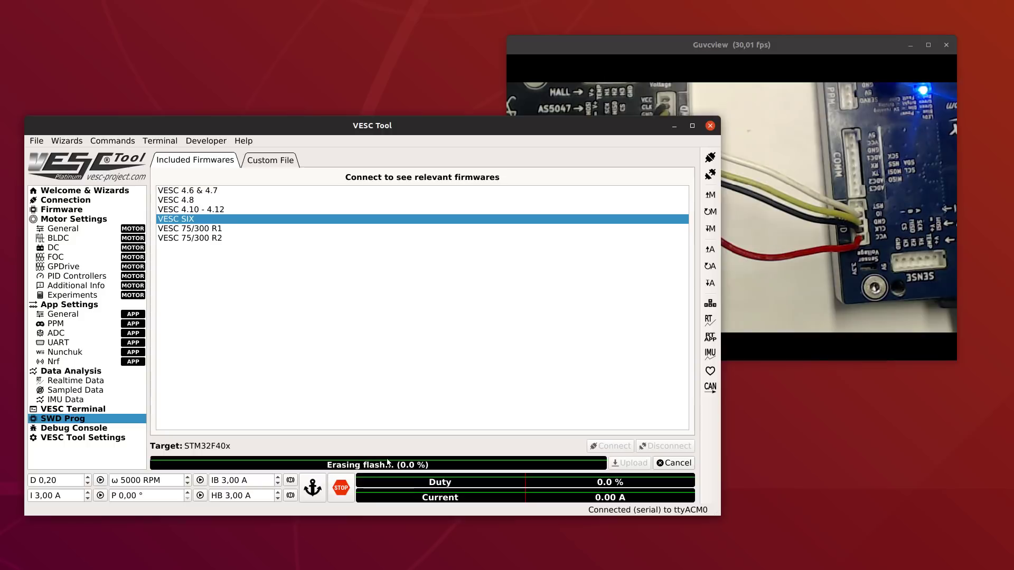
{"action": "left_click", "coordinate": [810, 179]}
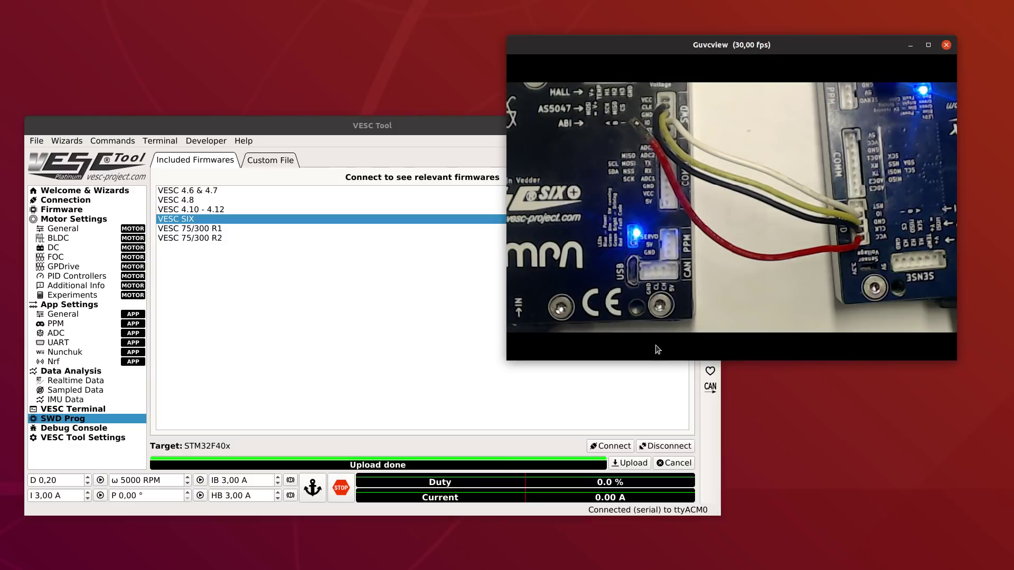
{"action": "left_click", "coordinate": [642, 446]}
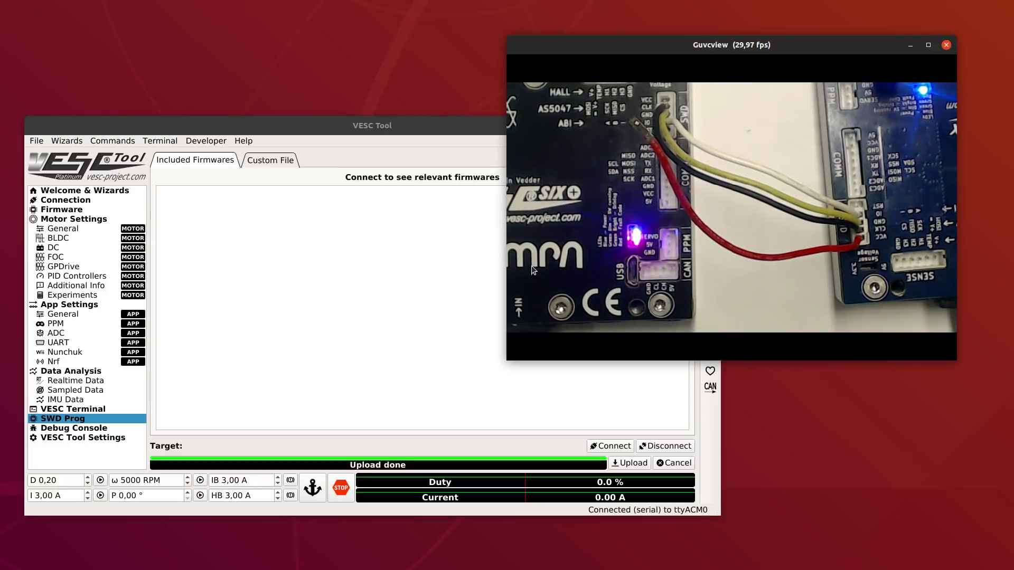
Step: Bring VESC Tool forward and switch to the VESC Terminal showing the cortexm_probe output
{"action": "left_click", "coordinate": [278, 163]}
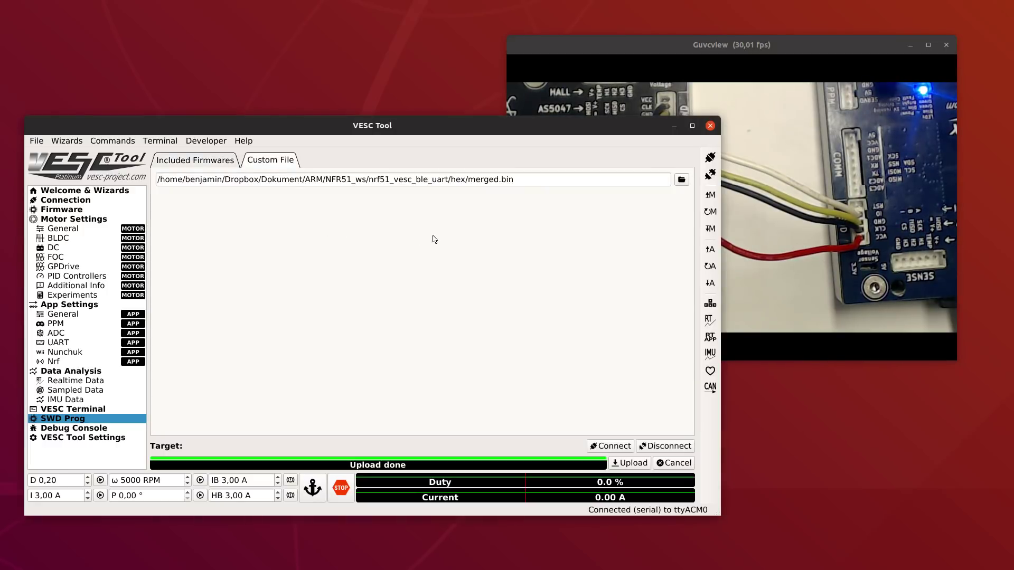
{"action": "left_click", "coordinate": [889, 234]}
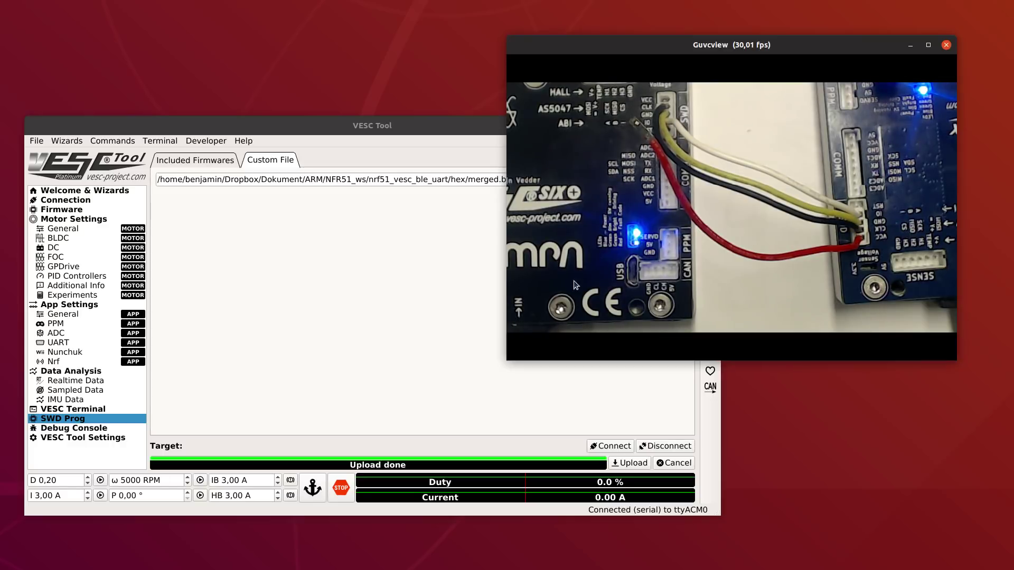
{"action": "left_click", "coordinate": [94, 410]}
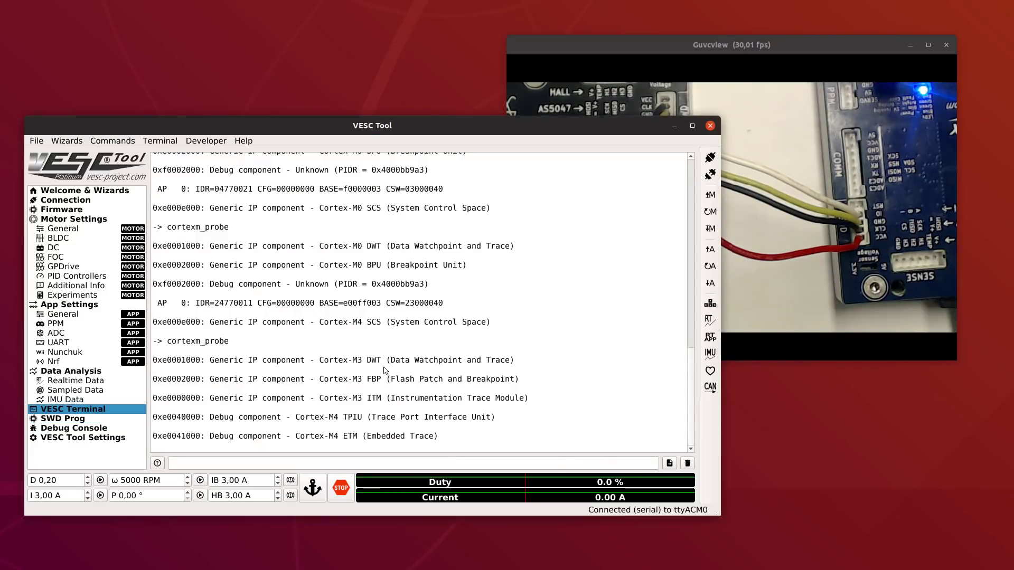
Step: Clear the terminal, list commands with help, and run bm_swdp_scan to find STM32F40x
{"action": "left_click", "coordinate": [687, 463]}
{"action": "left_click", "coordinate": [157, 463]}
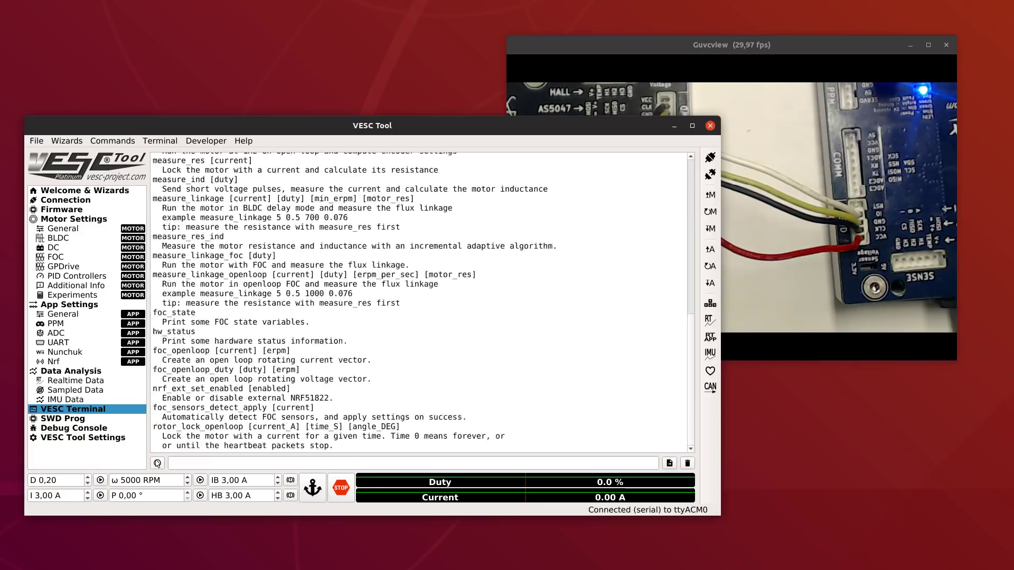
{"action": "scroll", "coordinate": [231, 374], "scroll_direction": "up", "scroll_amount": 3}
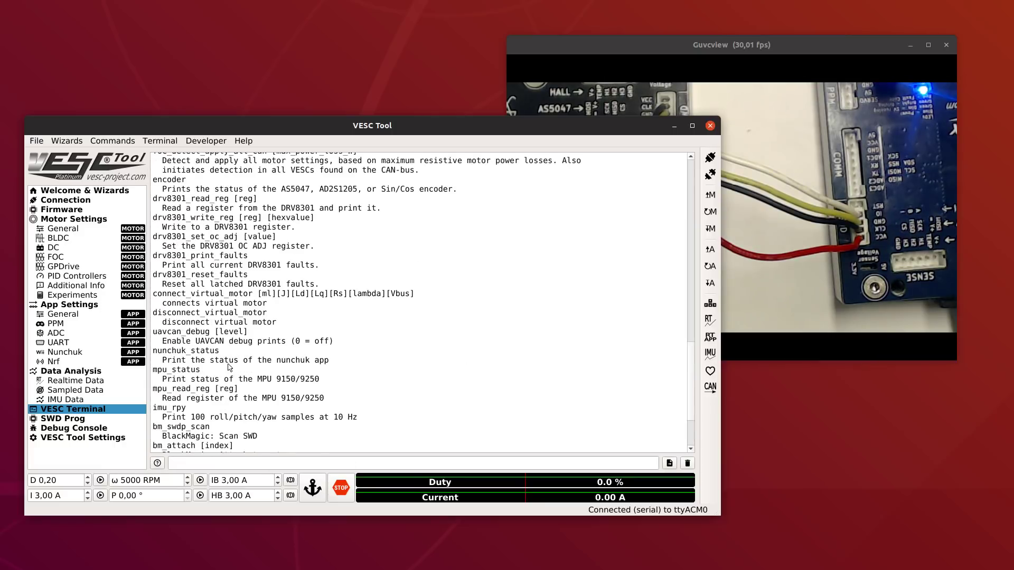
{"action": "scroll", "coordinate": [228, 367], "scroll_direction": "up", "scroll_amount": 3}
{"action": "scroll", "coordinate": [228, 366], "scroll_direction": "down", "scroll_amount": 6}
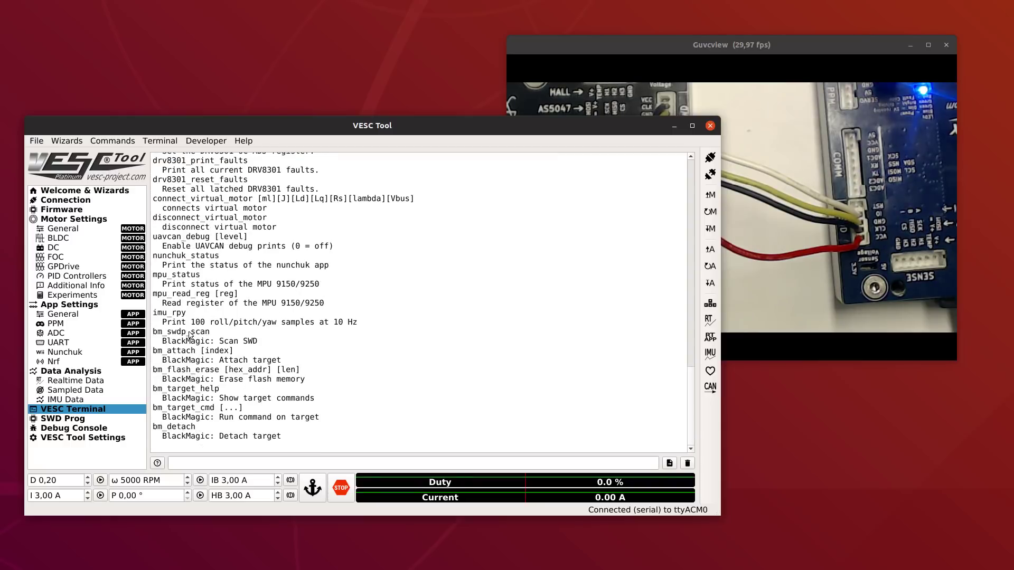
{"action": "double_click", "coordinate": [190, 333]}
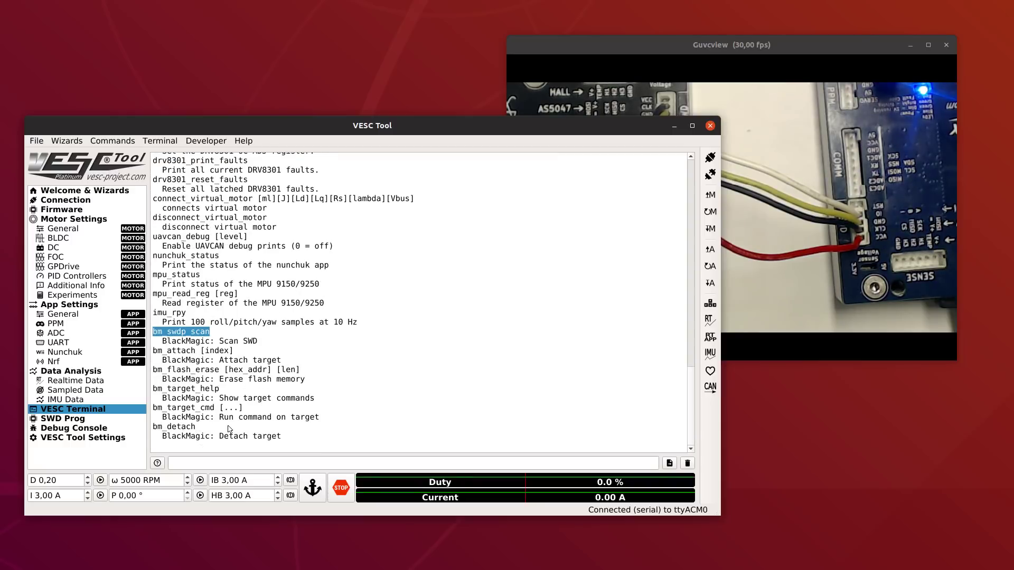
{"action": "left_click", "coordinate": [264, 464]}
{"action": "type", "text": "bm_swdp_scan"}
{"action": "key", "text": "Return"}
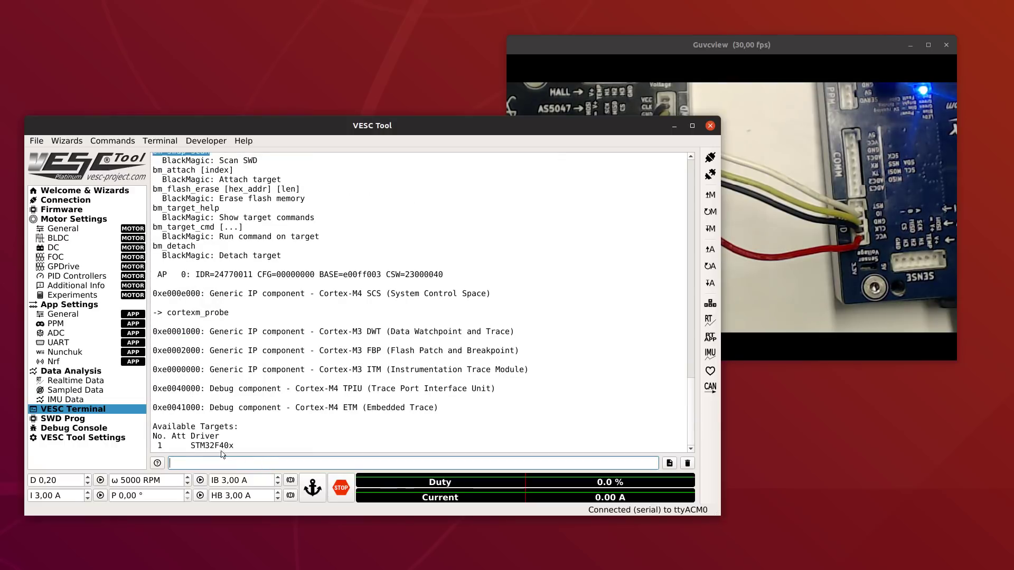
Step: Run bm_attach 1 to attach to the STM32F40x target, returning OK!
{"action": "double_click", "coordinate": [186, 170]}
{"action": "key", "text": "ctrl+c"}
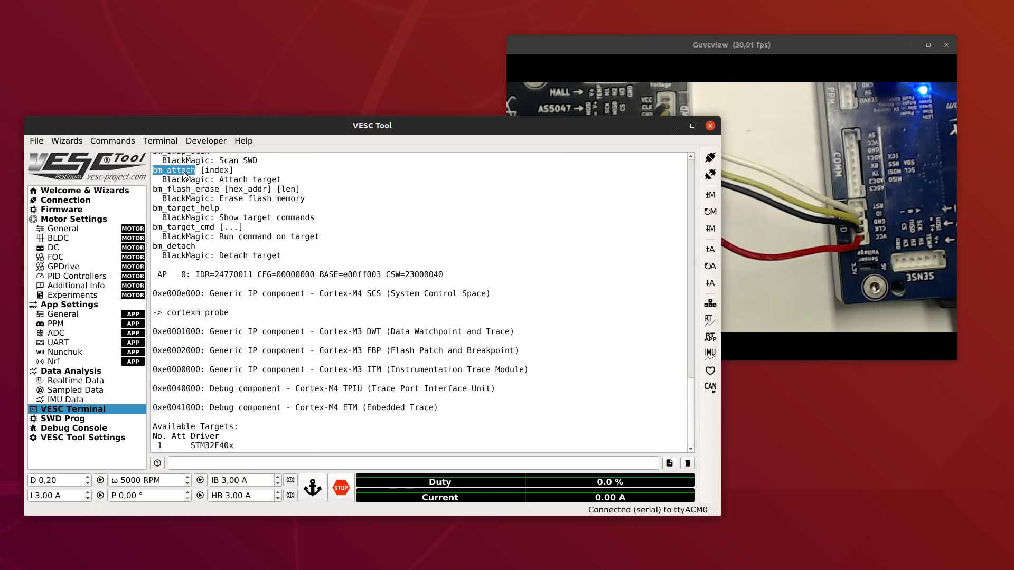
{"action": "left_click", "coordinate": [220, 465]}
{"action": "middle_click", "coordinate": [220, 465]}
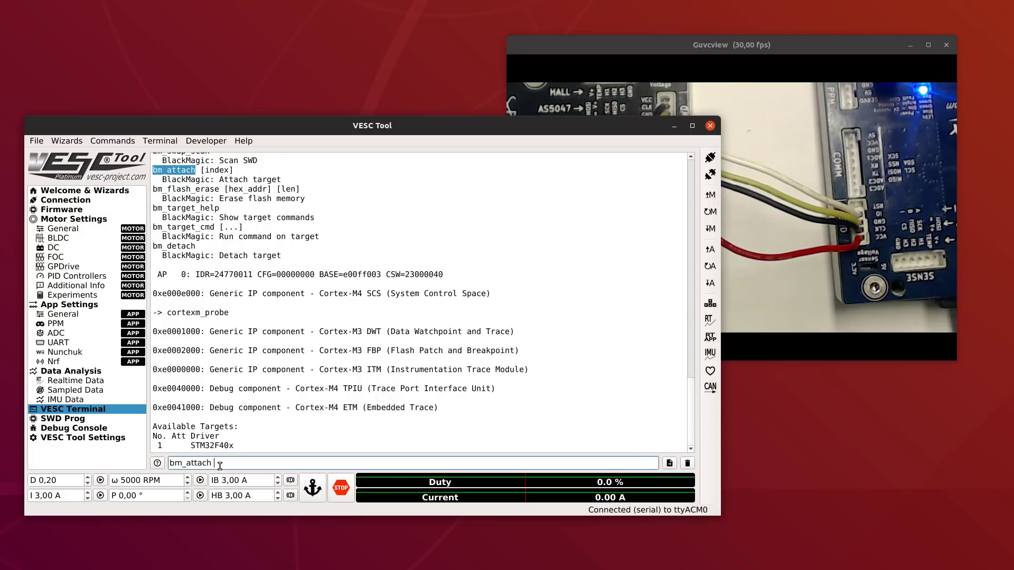
{"action": "key", "text": "Return"}
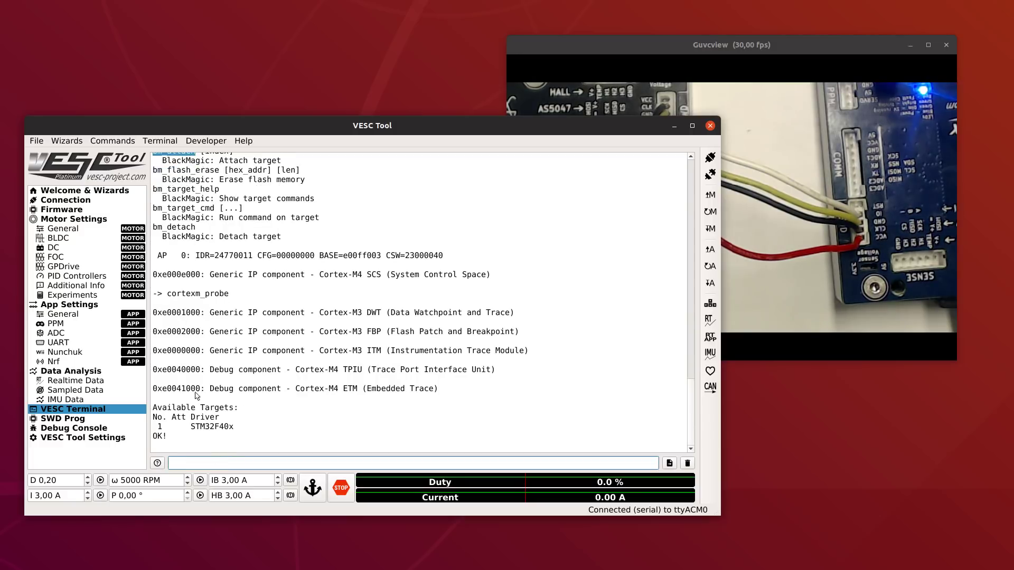
Step: Run bm_target_help to list the STM32F40x target-specific commands
{"action": "scroll", "coordinate": [202, 317], "scroll_direction": "up", "scroll_amount": 2}
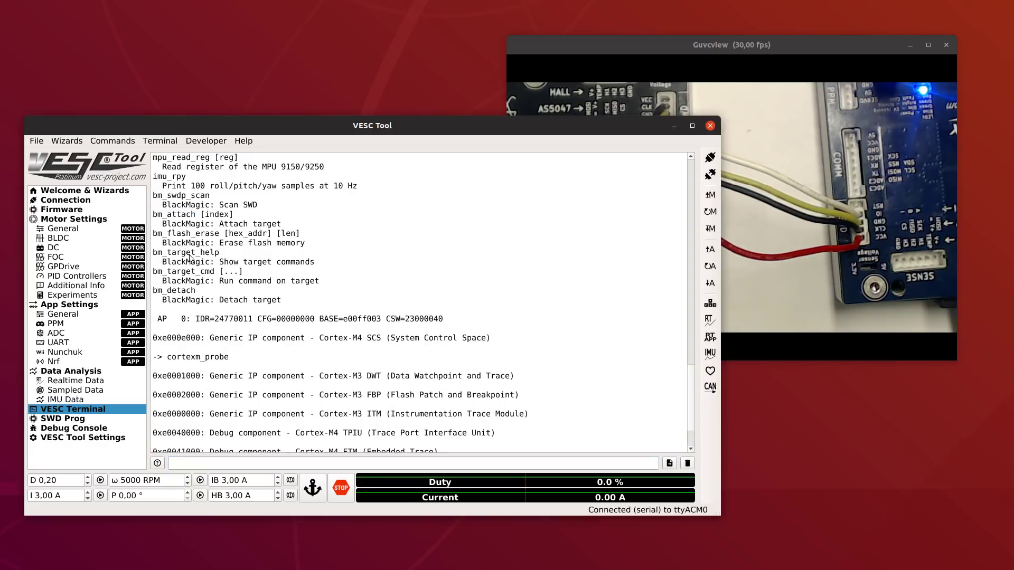
{"action": "double_click", "coordinate": [190, 254]}
{"action": "key", "text": "ctrl+c"}
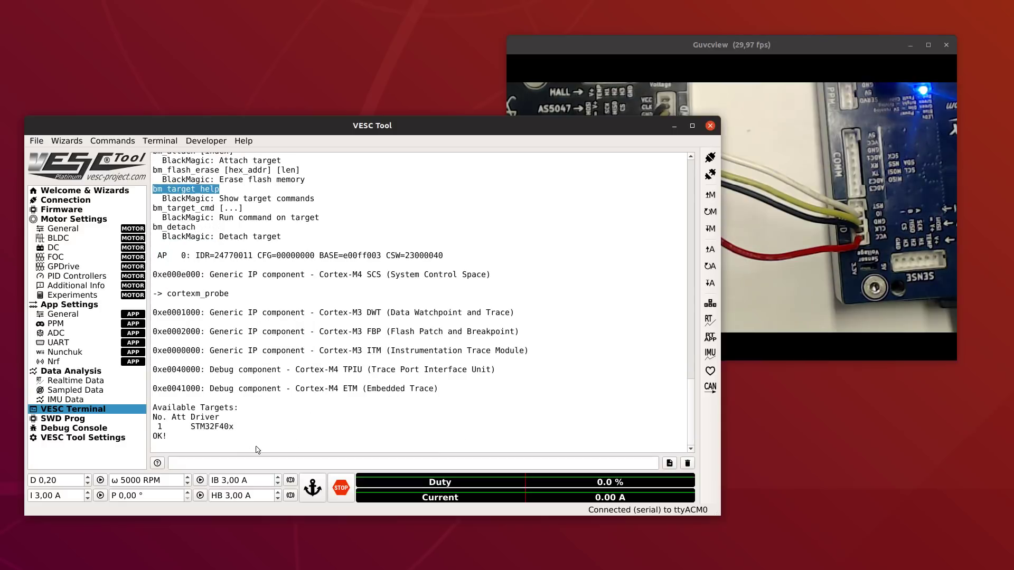
{"action": "left_click", "coordinate": [265, 462]}
{"action": "middle_click", "coordinate": [265, 463]}
{"action": "key", "text": "Return"}
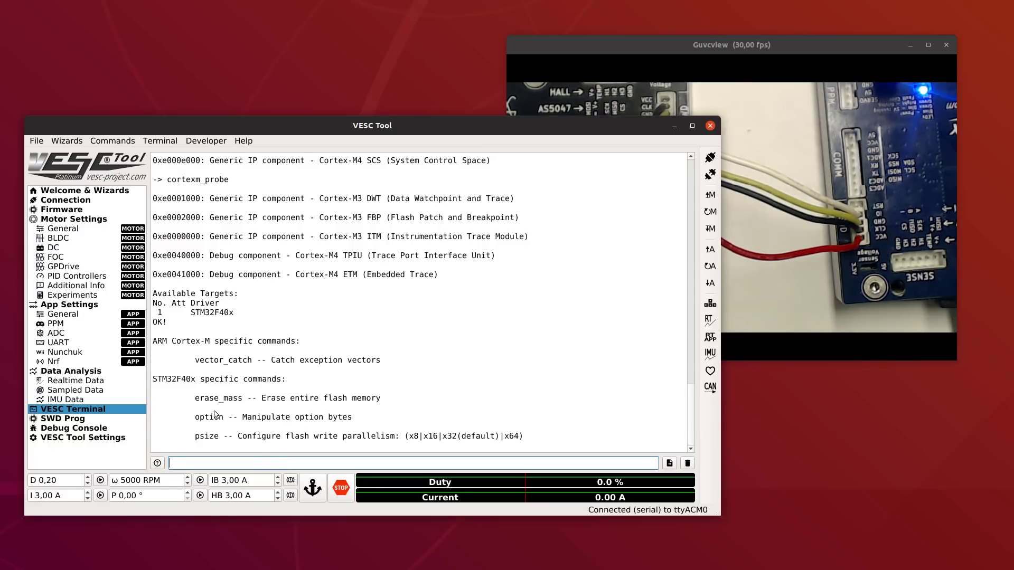
Step: Run 'bm_target_cmd option' to read the option bytes, showing OPTCR 0x0FFFAAEF
{"action": "scroll", "coordinate": [217, 415], "scroll_direction": "up", "scroll_amount": 4}
{"action": "double_click", "coordinate": [179, 221]}
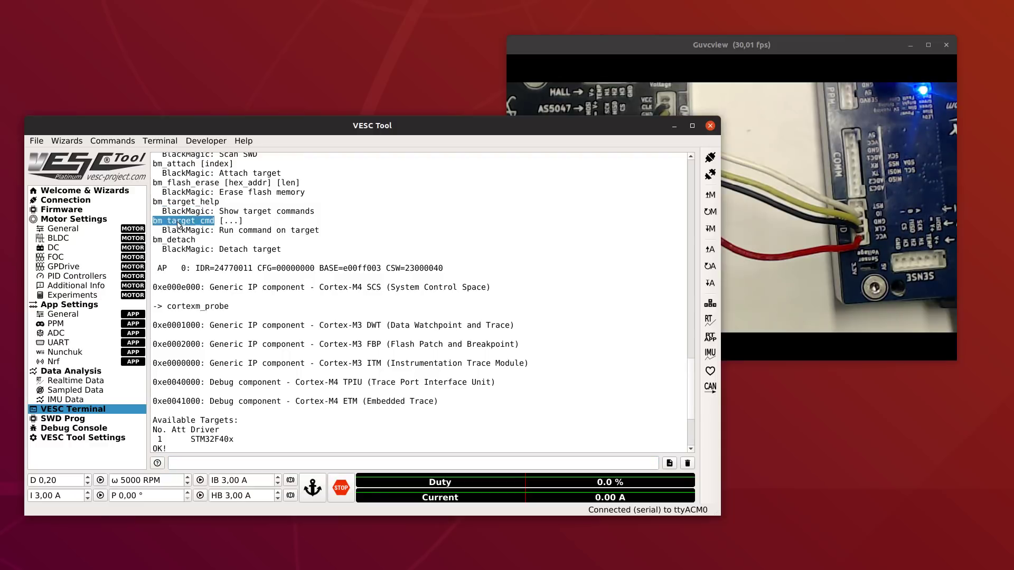
{"action": "left_click", "coordinate": [227, 462]}
{"action": "middle_click", "coordinate": [227, 463]}
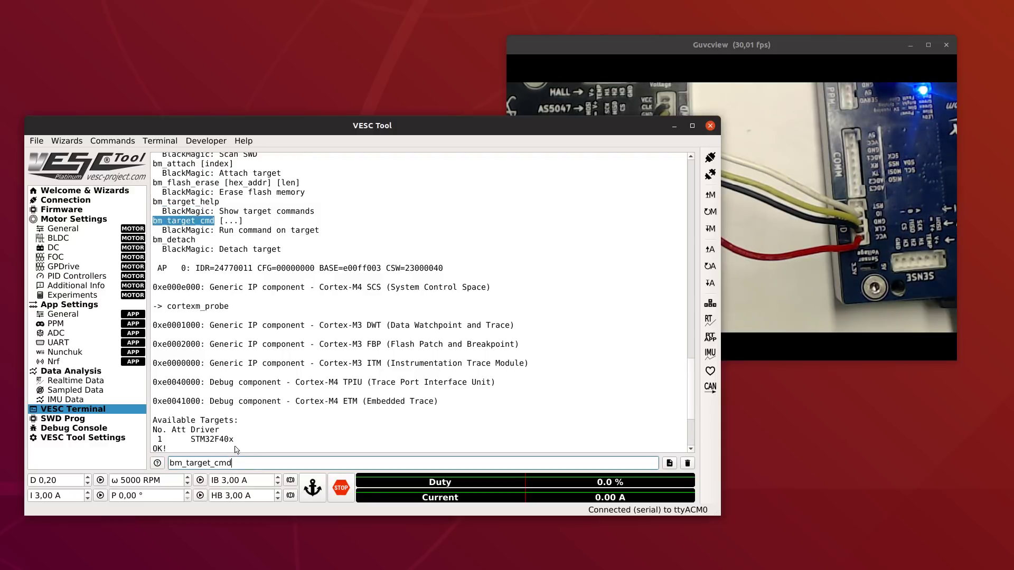
{"action": "key", "text": "Return"}
{"action": "double_click", "coordinate": [208, 417]}
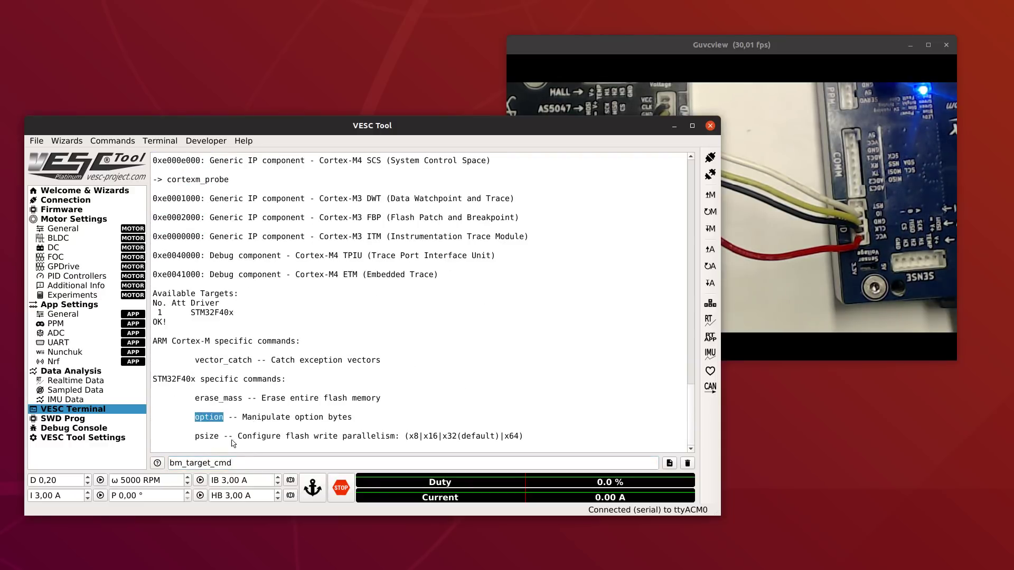
{"action": "left_click", "coordinate": [250, 463]}
{"action": "middle_click", "coordinate": [250, 463]}
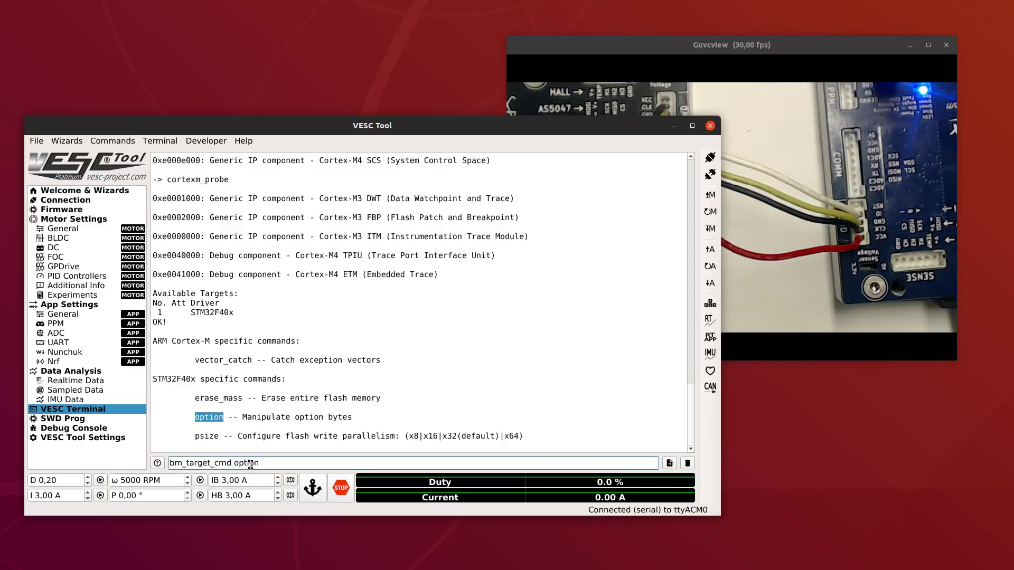
{"action": "key", "text": "Return"}
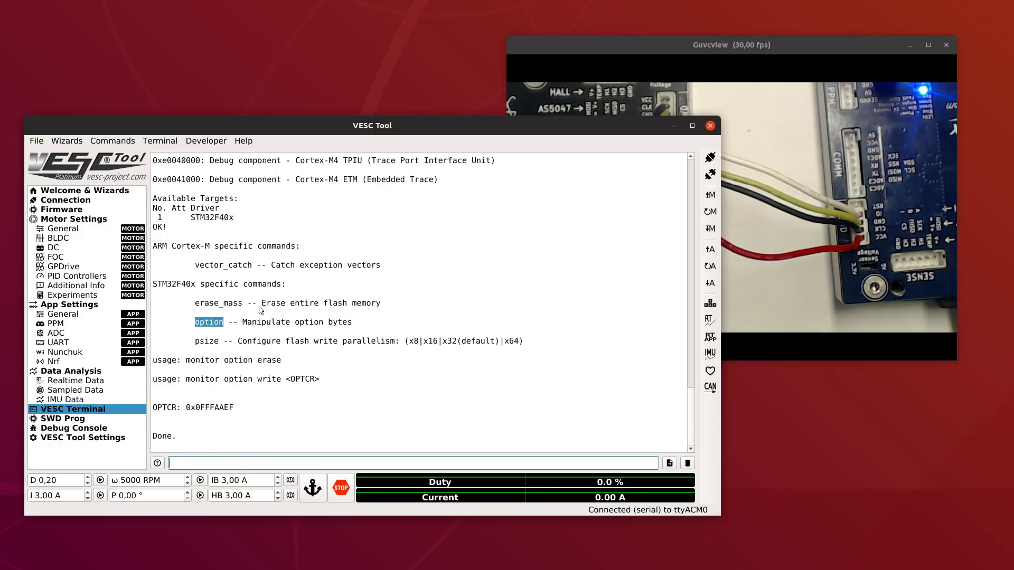
Step: Check the boards in the Guvcview camera view, then return to VESC Tool's terminal
{"action": "left_click", "coordinate": [767, 145]}
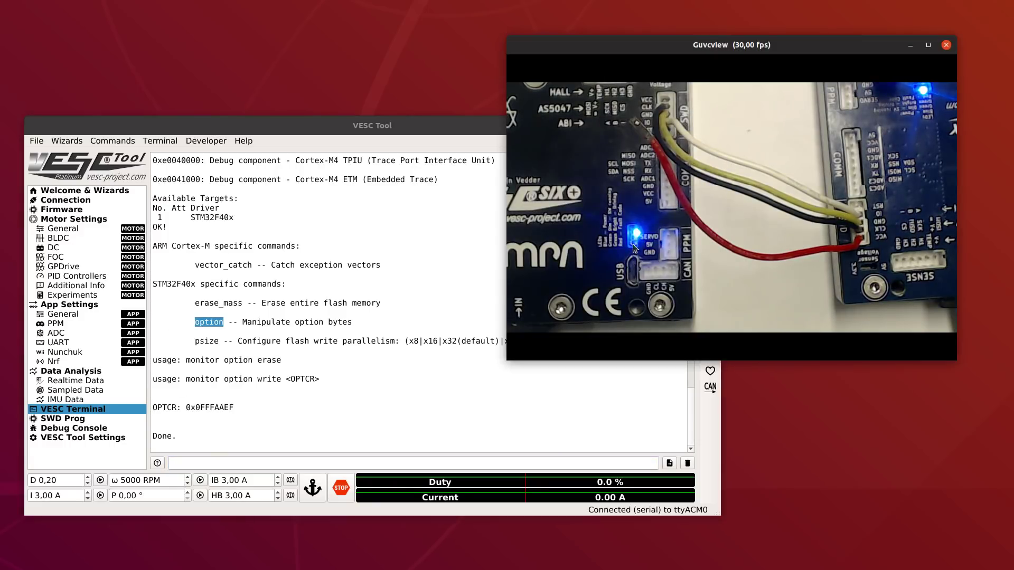
{"action": "left_click", "coordinate": [350, 350]}
{"action": "scroll", "coordinate": [255, 367], "scroll_direction": "up", "scroll_amount": 3}
{"action": "scroll", "coordinate": [255, 367], "scroll_direction": "up", "scroll_amount": 8}
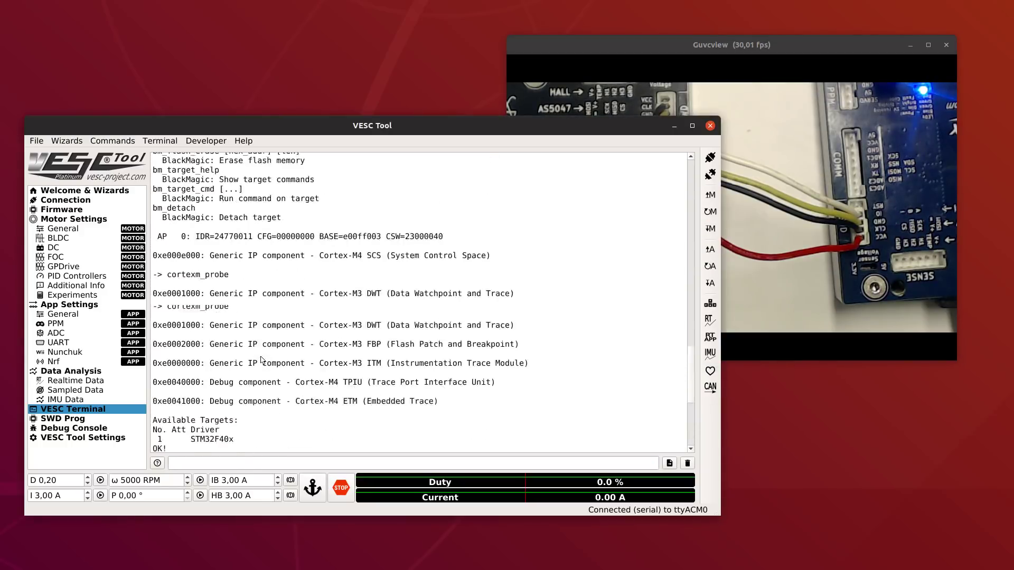
Step: Run bm_detach to release the STM32F40x target and check the boards on camera
{"action": "double_click", "coordinate": [186, 338]}
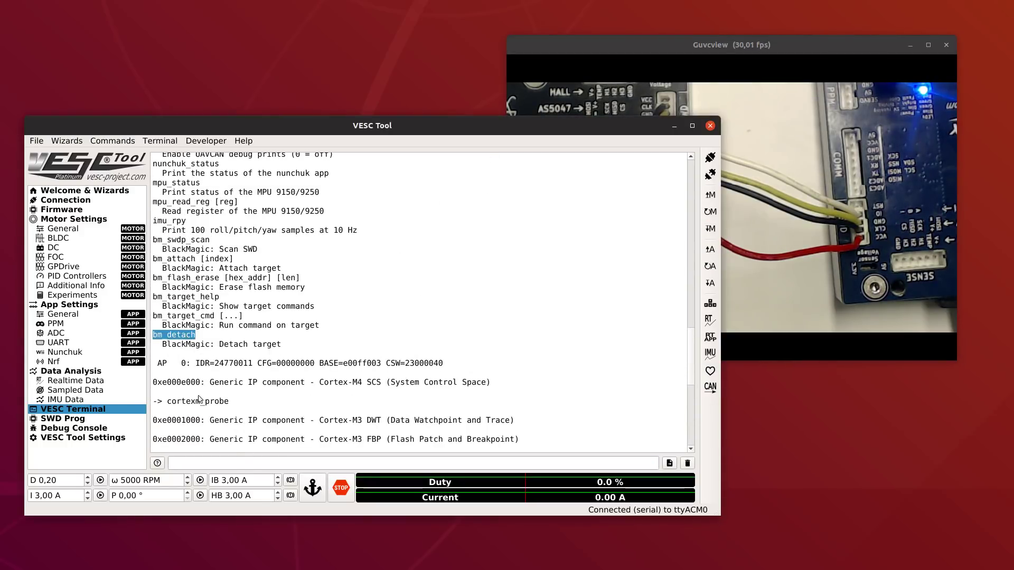
{"action": "left_click", "coordinate": [240, 462]}
{"action": "type", "text": "bm_detach"}
{"action": "scroll", "coordinate": [245, 405], "scroll_direction": "down", "scroll_amount": 3}
{"action": "scroll", "coordinate": [246, 405], "scroll_direction": "down", "scroll_amount": 5}
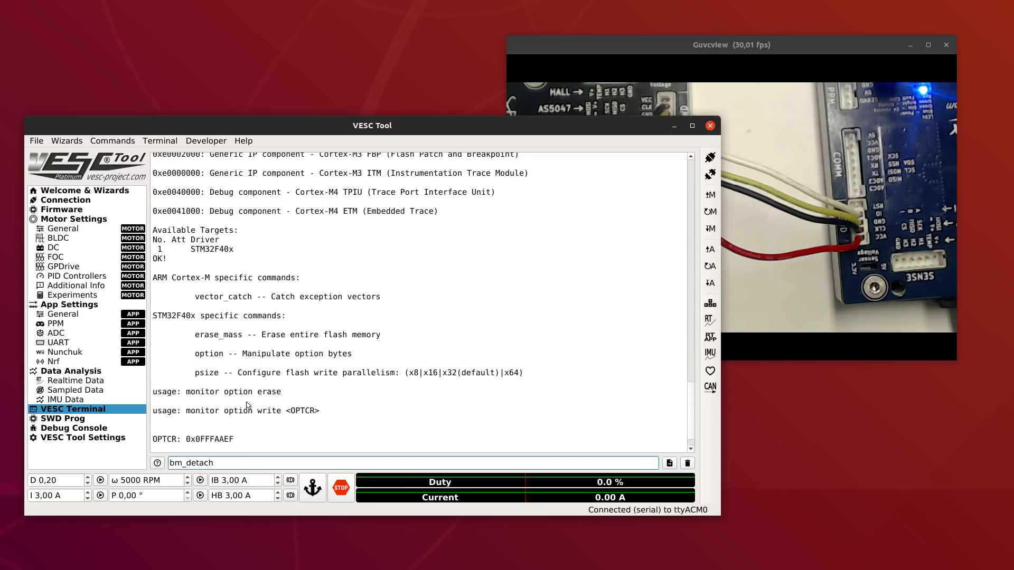
{"action": "key", "text": "Return"}
{"action": "left_click", "coordinate": [768, 213]}
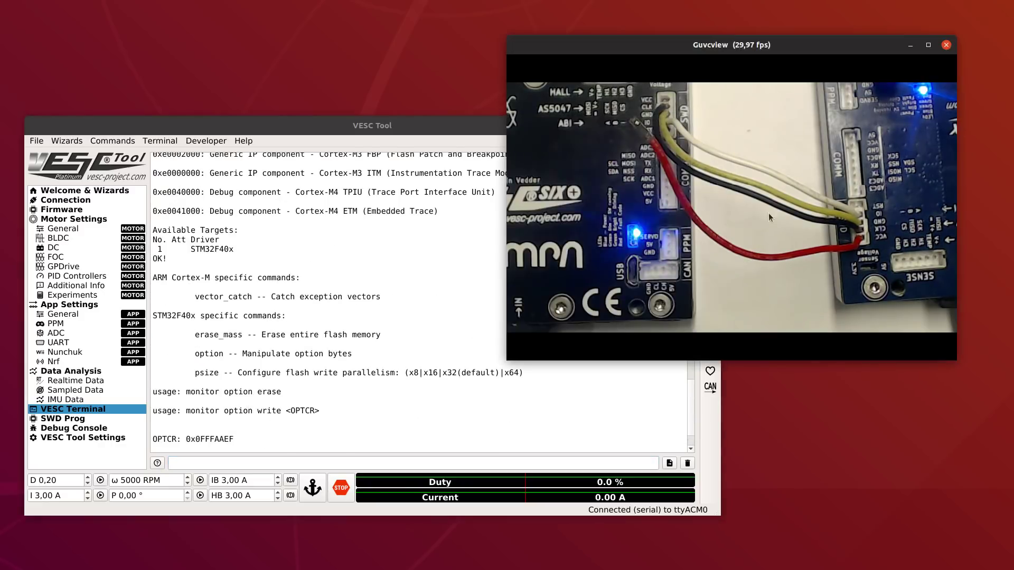
{"action": "left_click", "coordinate": [366, 298]}
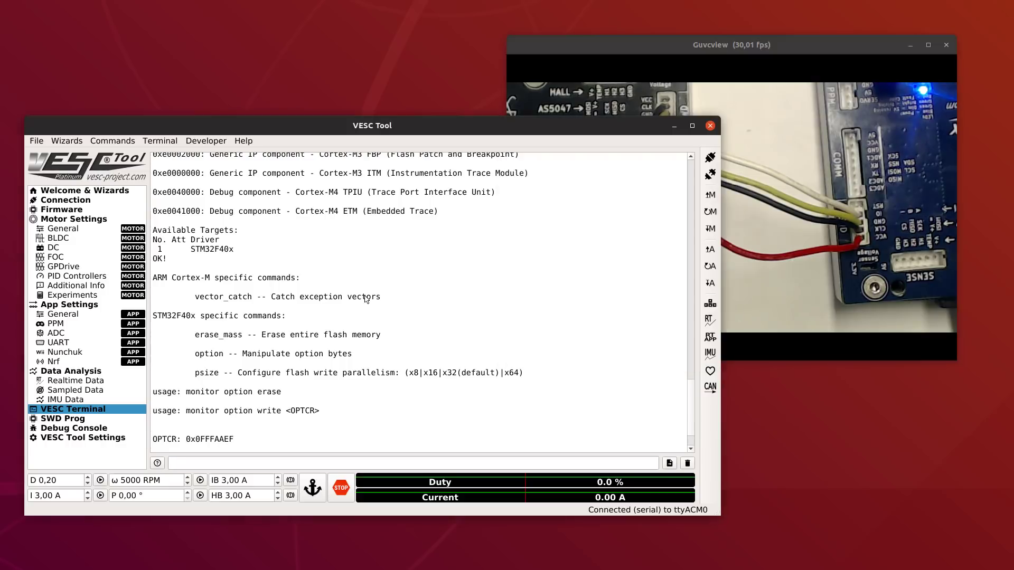